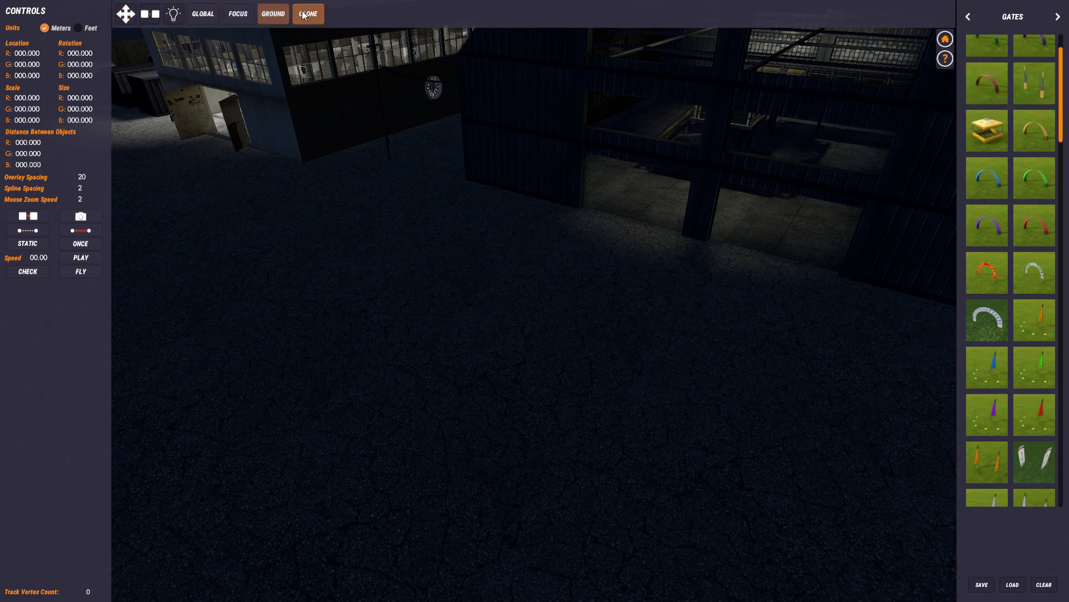
# - Place a plain yellow arch gate on the tarmac in front of the buildings and select it
pyautogui.click(149, 14)
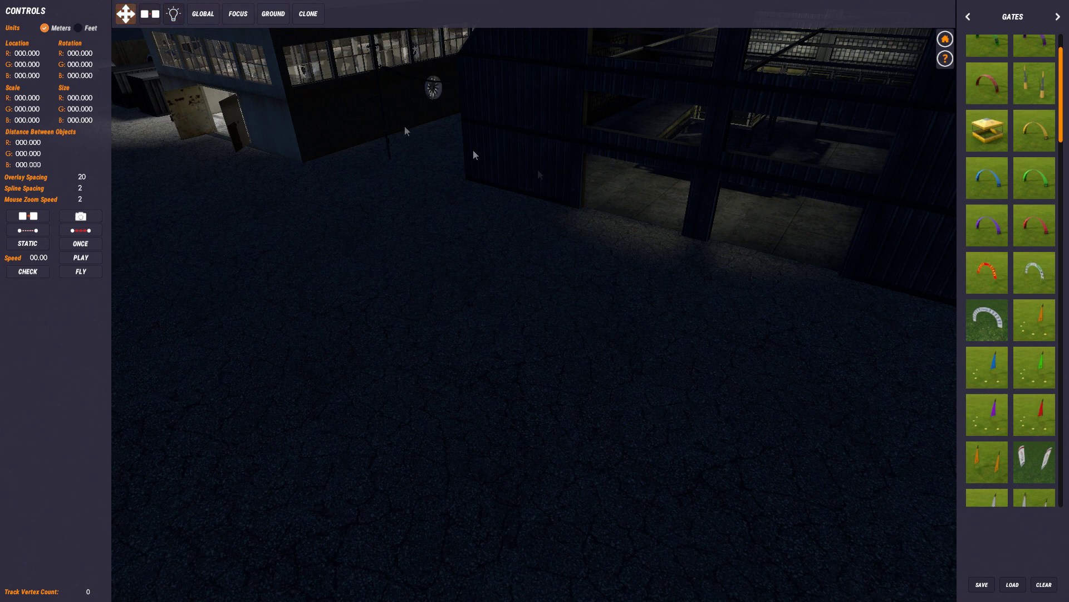
pyautogui.scroll(1, 1044, 112)
pyautogui.scroll(1, 1044, 111)
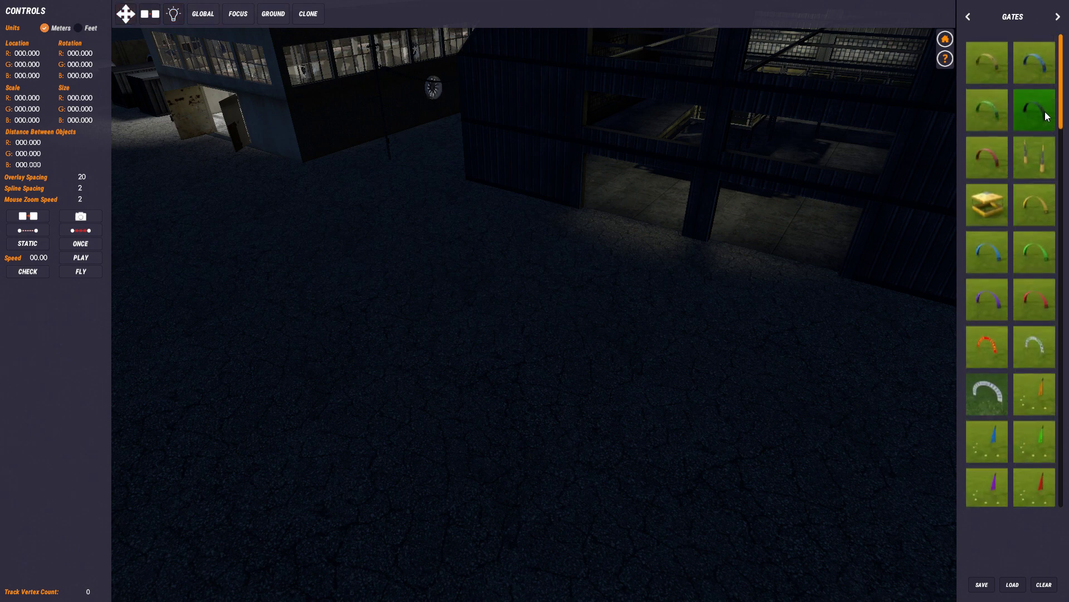
pyautogui.click(998, 66)
pyautogui.click(413, 392)
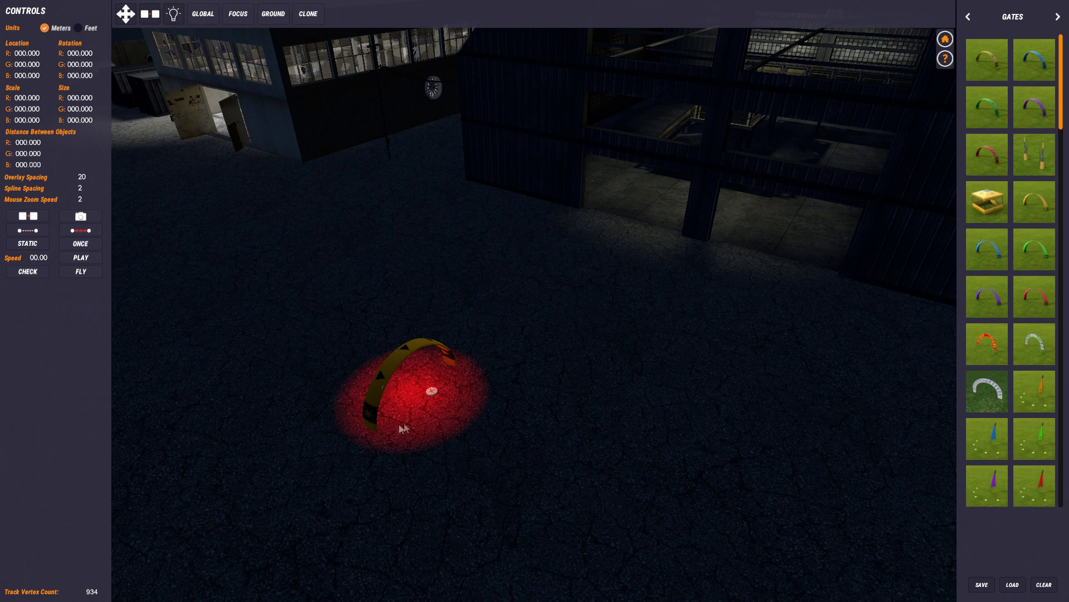
pyautogui.click(403, 355)
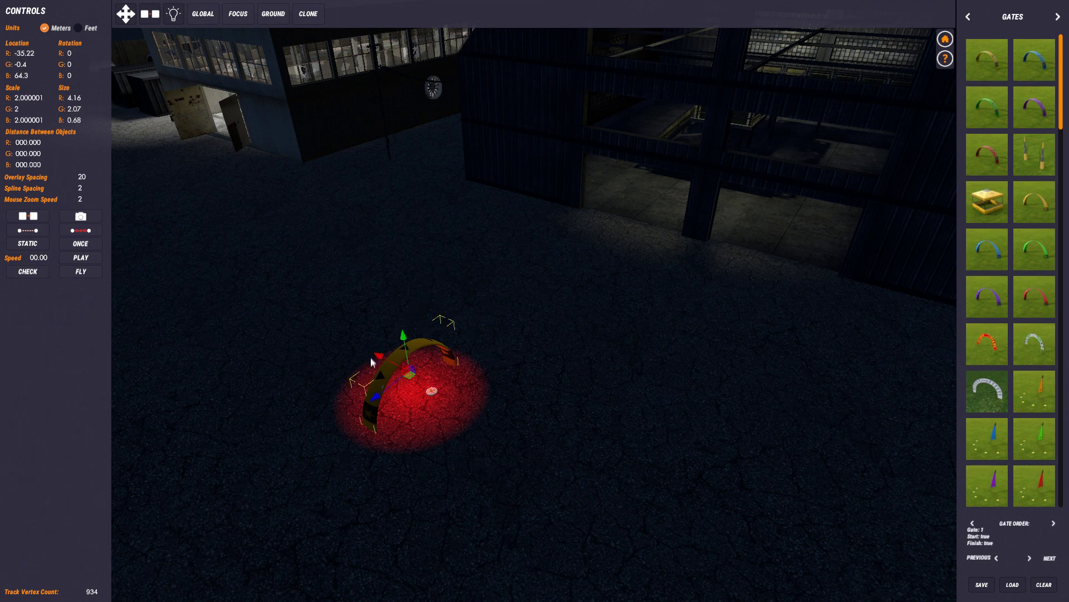
# - Nudge the yellow gate to location -36.02, then cycle through the move, rotate and scale modes
pyautogui.moveTo(381, 358)
pyautogui.mouseDown()
pyautogui.moveTo(374, 348)
pyautogui.moveTo(393, 374)
pyautogui.moveTo(375, 359)
pyautogui.moveTo(394, 361)
pyautogui.mouseUp()
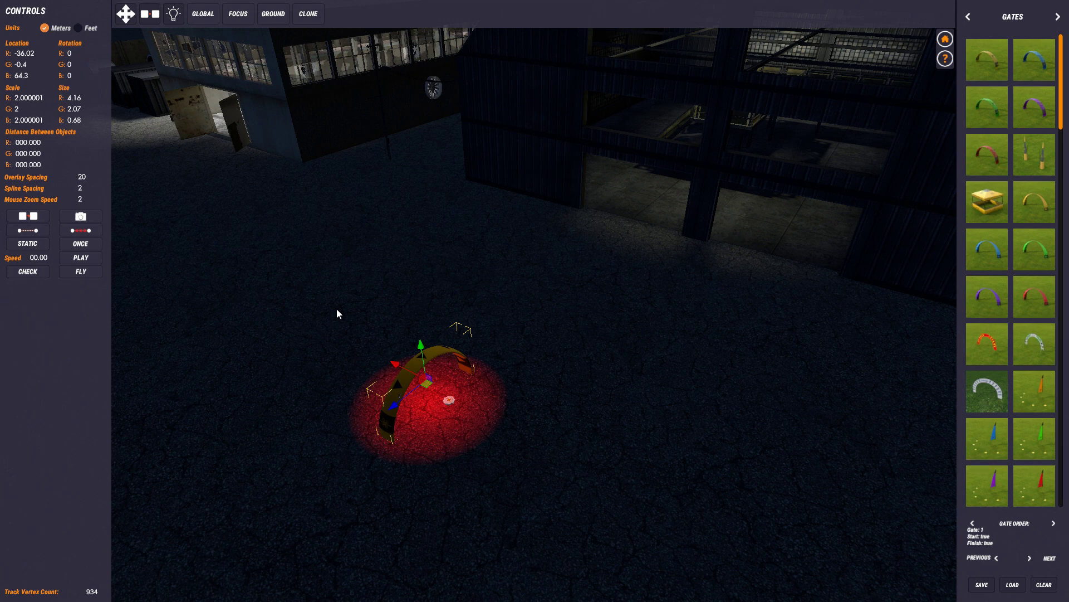
pyautogui.press('e')
pyautogui.press('r')
pyautogui.press('w')
pyautogui.press('e')
pyautogui.press('w')
pyautogui.press('e')
pyautogui.press('w')
pyautogui.press('w')
pyautogui.click(128, 18)
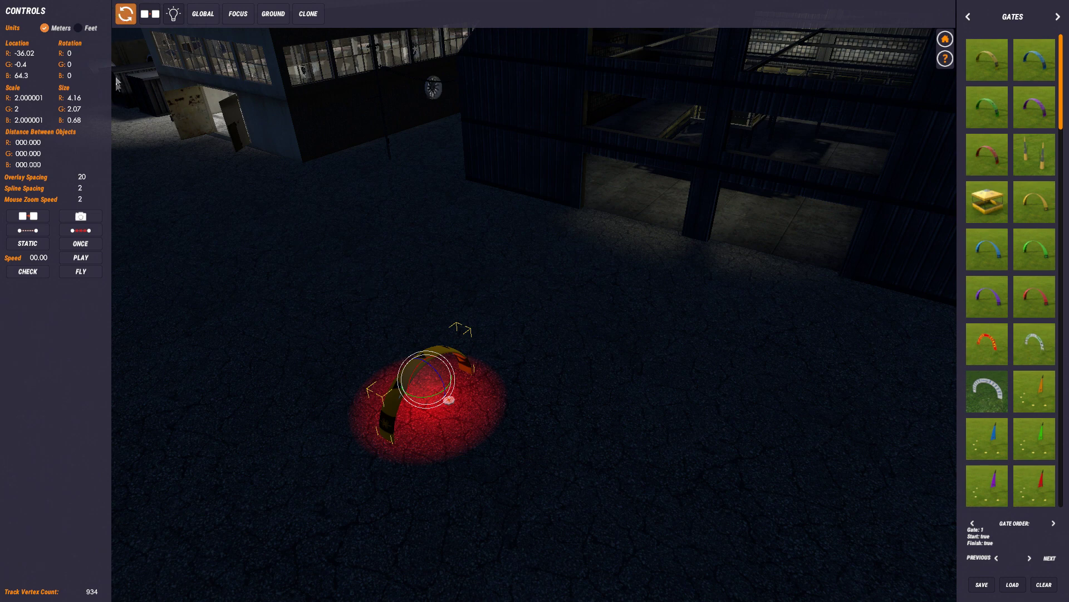
pyautogui.click(127, 15)
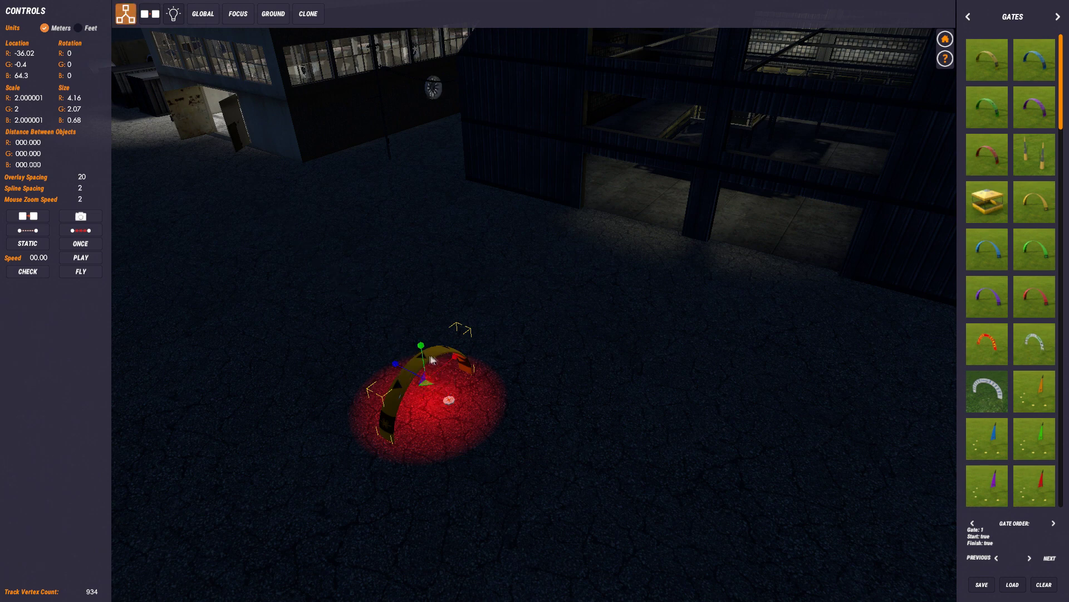
pyautogui.click(130, 10)
# - Place a second yellow arch gate just right of the first, then select both gates
pyautogui.click(1001, 150)
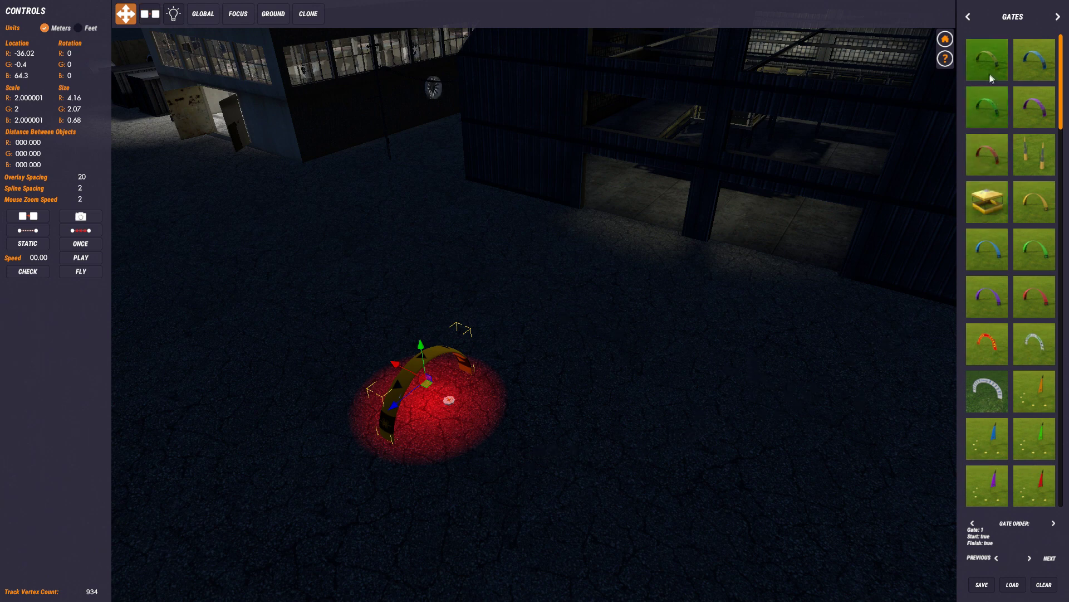
pyautogui.click(526, 454)
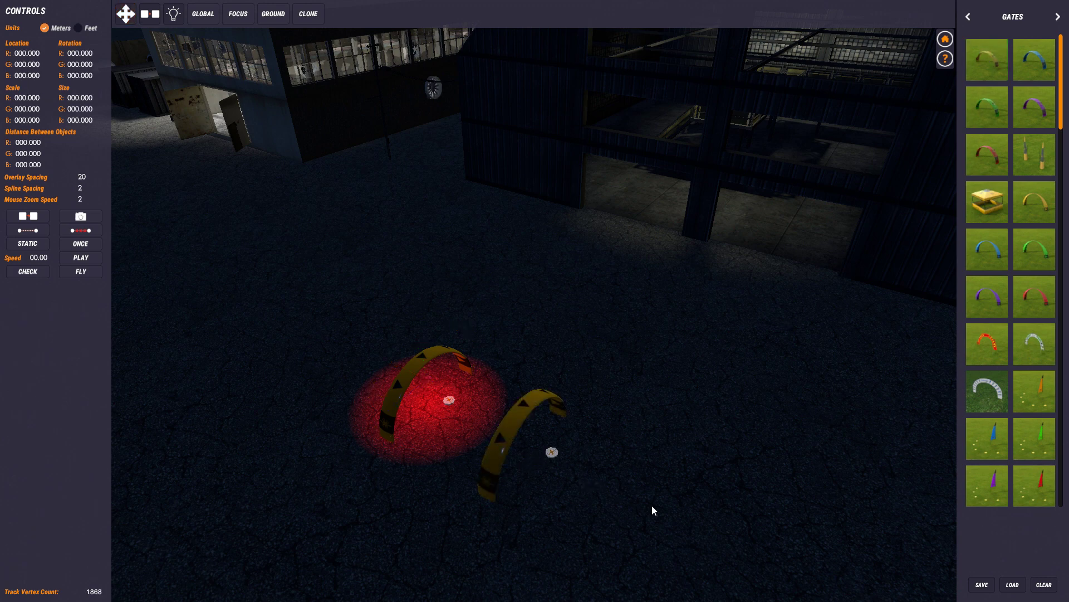
pyautogui.moveTo(334, 326); pyautogui.dragTo(593, 494)
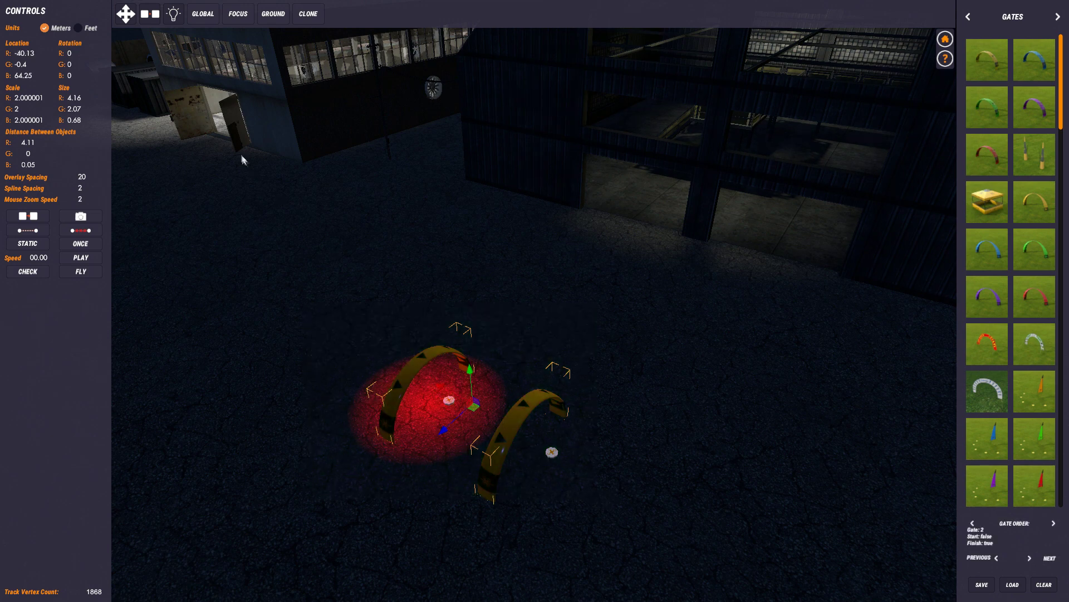
# - Switch to the rotate tool and box-select both yellow gates
pyautogui.click(126, 15)
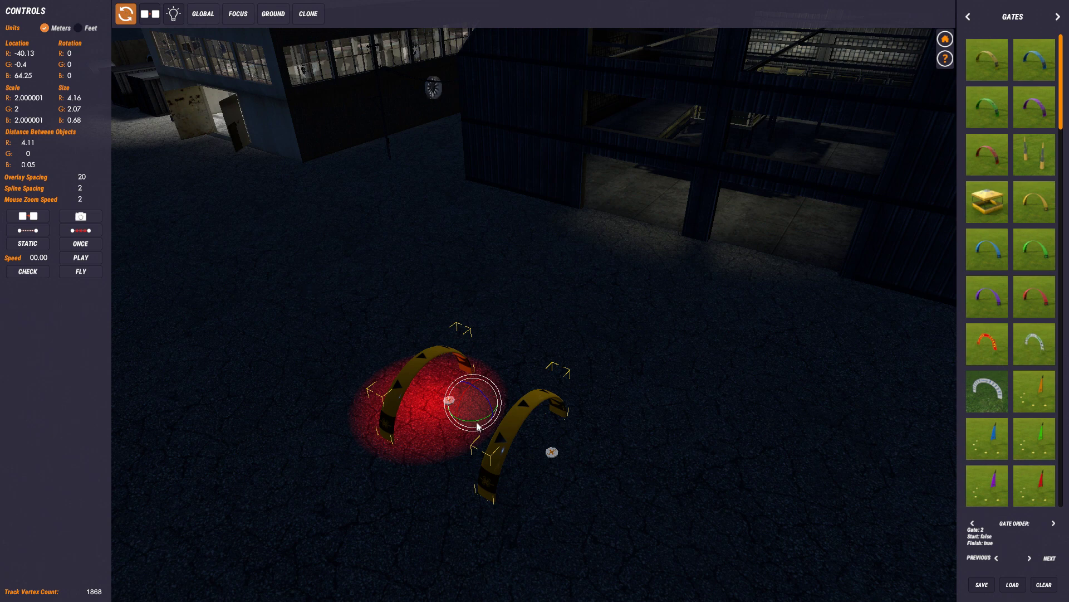
pyautogui.click(453, 321)
pyautogui.click(436, 348)
pyautogui.click(503, 317)
pyautogui.moveTo(403, 296); pyautogui.dragTo(614, 551)
# - Rotate both gates about their midpoint into a row 2.91 apart, then deselect them
pyautogui.moveTo(468, 425); pyautogui.dragTo(519, 451)
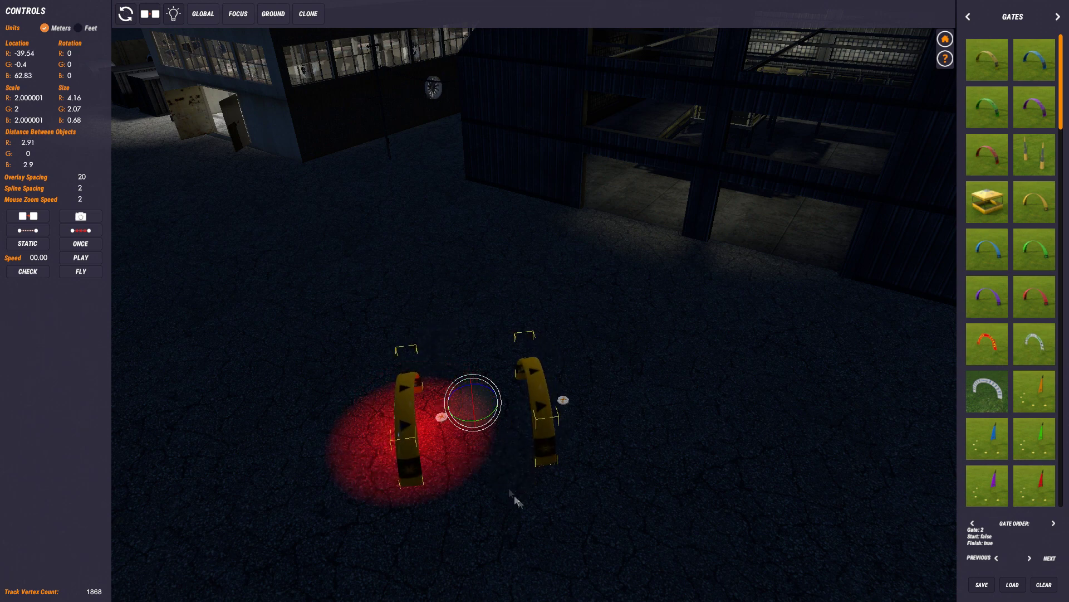
pyautogui.click(151, 15)
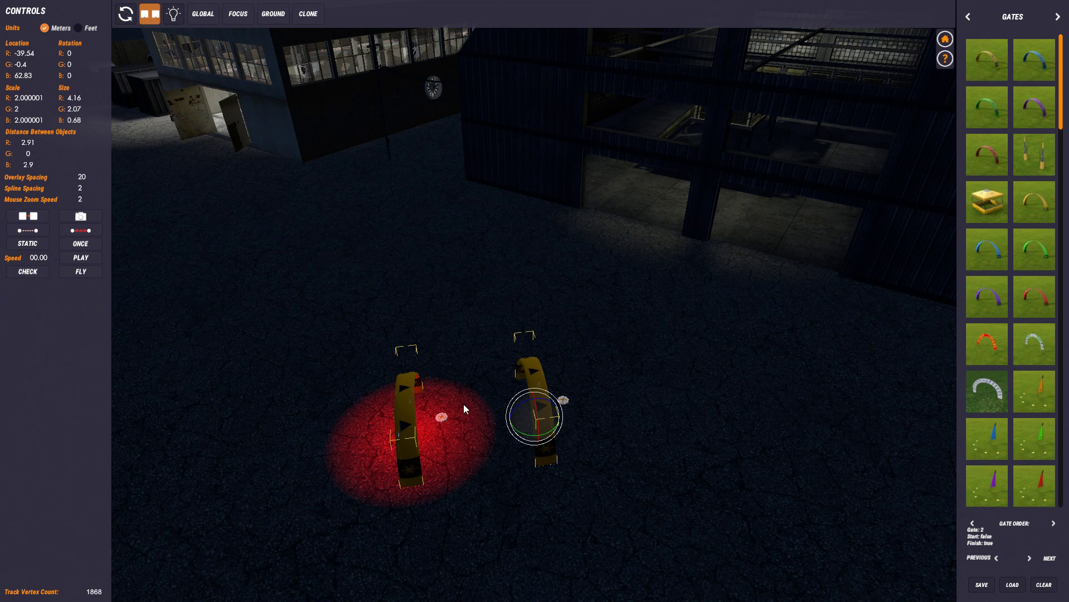
pyautogui.click(531, 436)
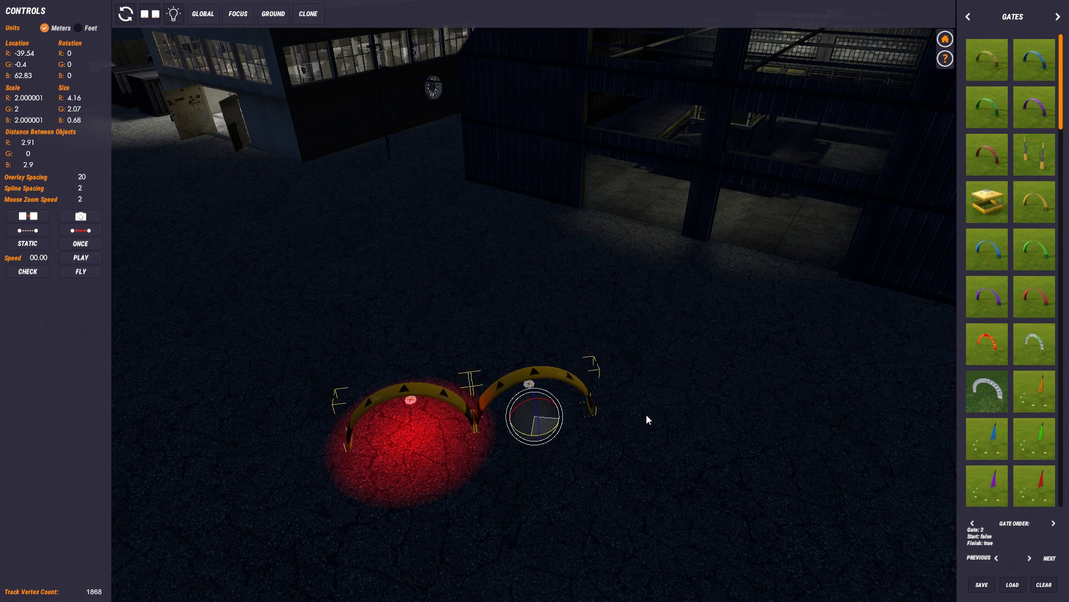
pyautogui.click(151, 10)
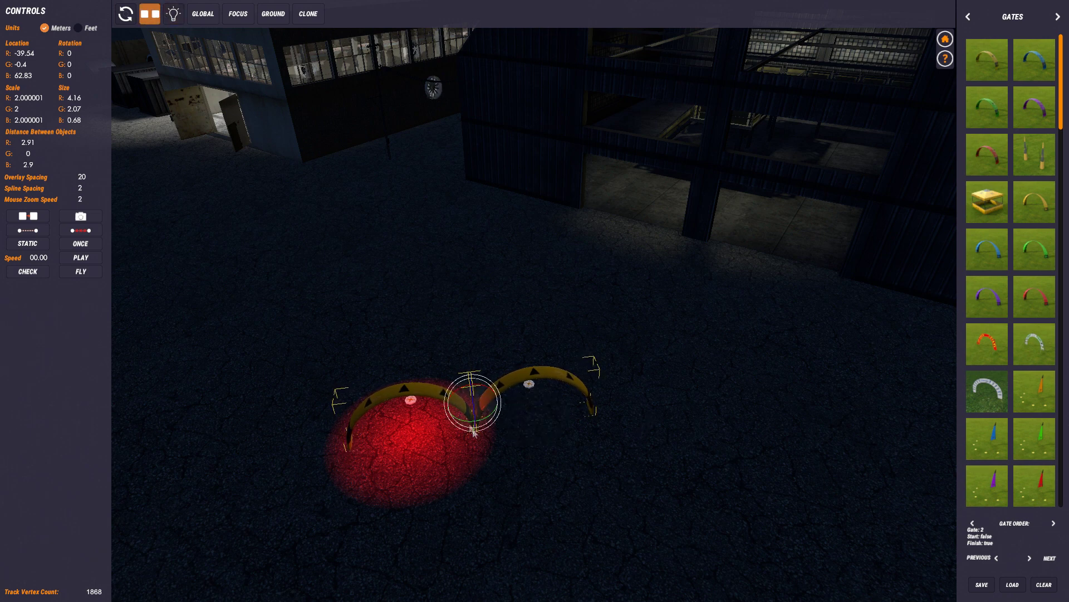
pyautogui.moveTo(474, 430); pyautogui.dragTo(523, 440)
pyautogui.click(611, 453)
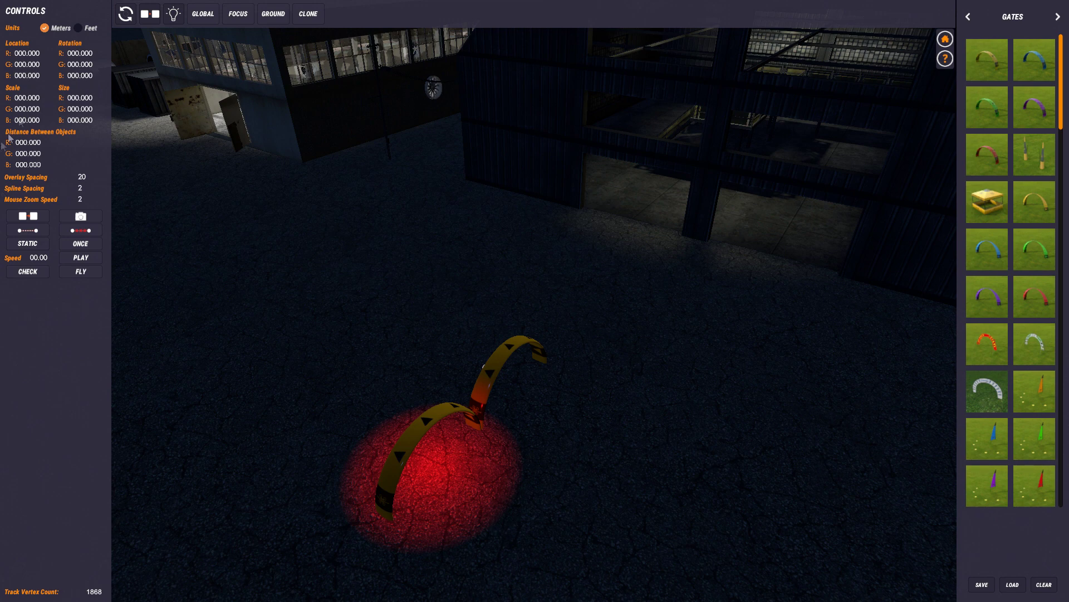
pyautogui.click(175, 17)
pyautogui.moveTo(605, 313); pyautogui.dragTo(1066, 299, button='right')
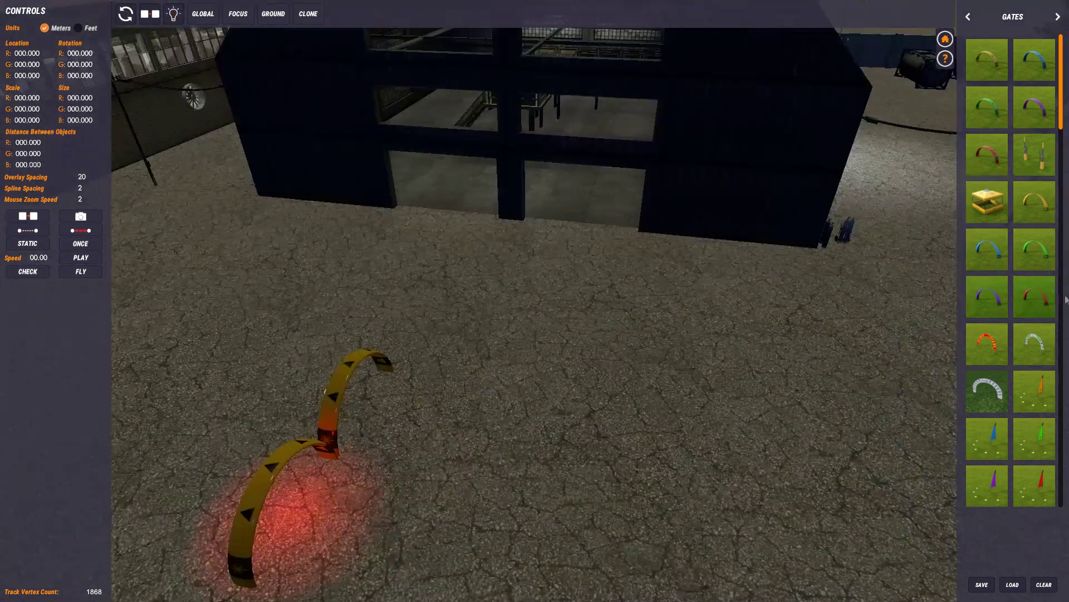
pyautogui.moveTo(671, 334); pyautogui.dragTo(201, 377, button='right')
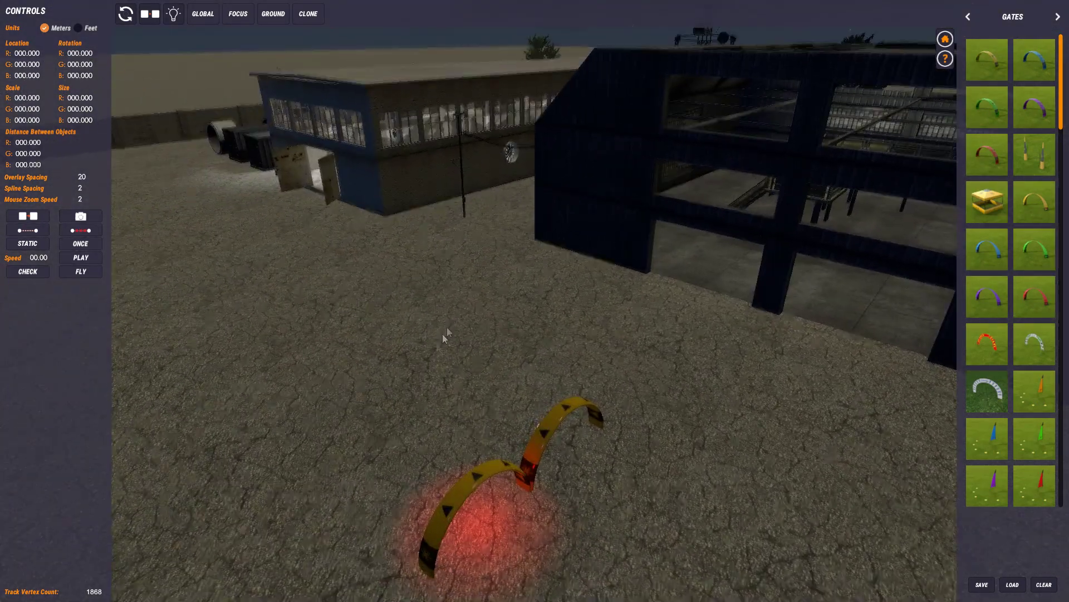
pyautogui.moveTo(445, 335); pyautogui.dragTo(179, 413, button='right')
pyautogui.click(173, 14)
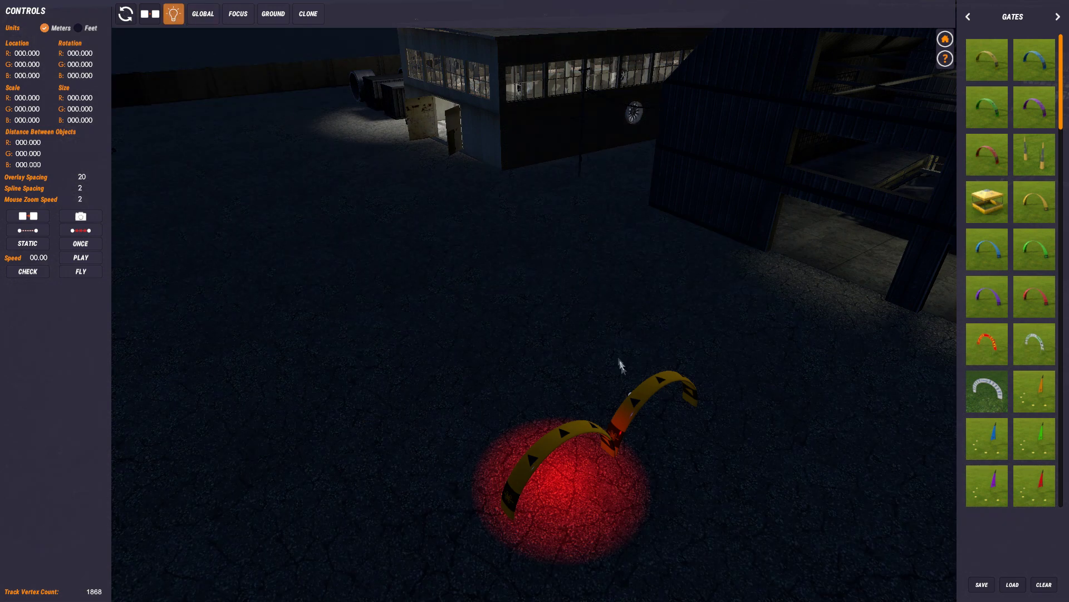
pyautogui.click(560, 434)
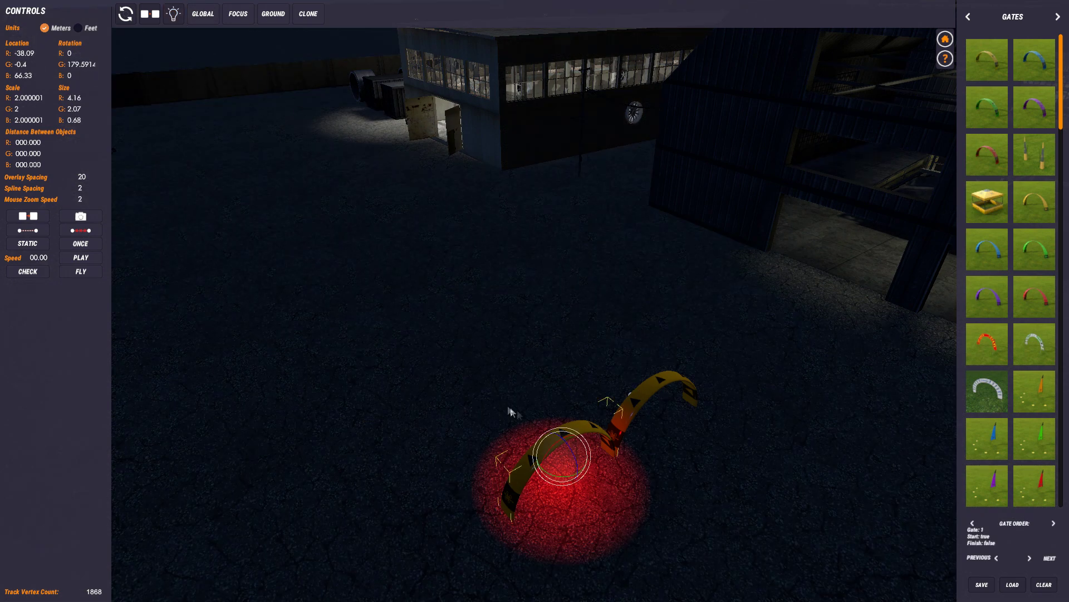
# - Tilt gate 1 on global axes to rotation 273.99, 174.12, 5.86
pyautogui.click(131, 19)
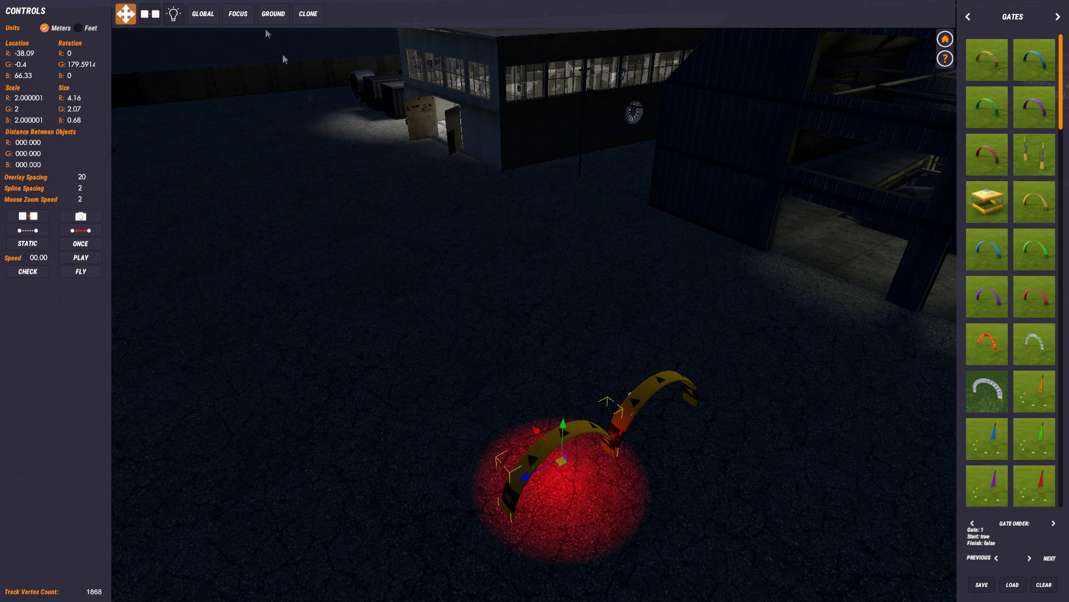
pyautogui.click(211, 12)
pyautogui.press('e')
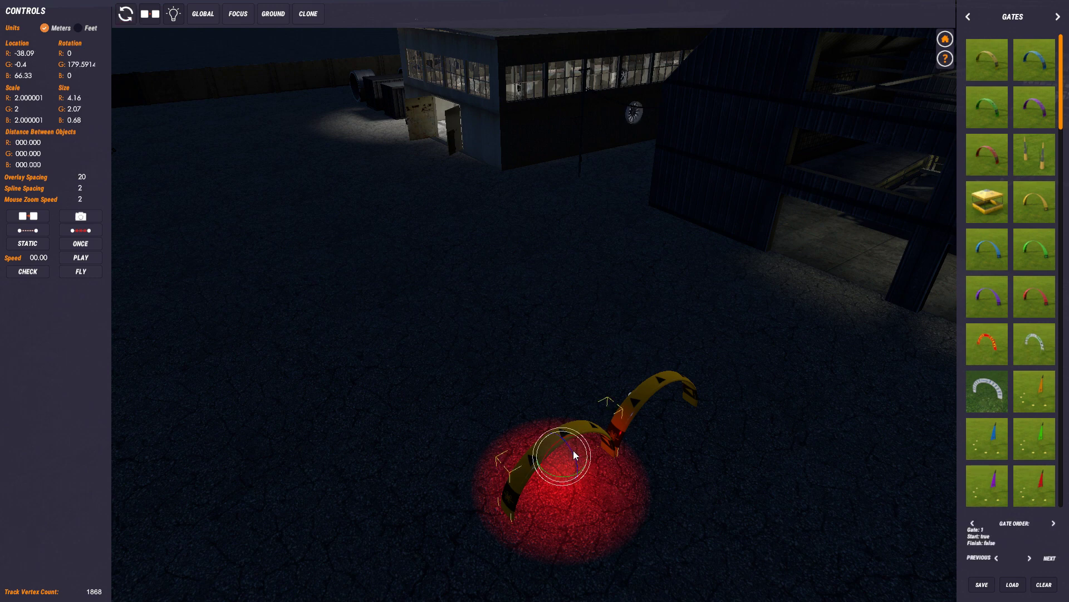
pyautogui.moveTo(572, 450); pyautogui.dragTo(485, 381)
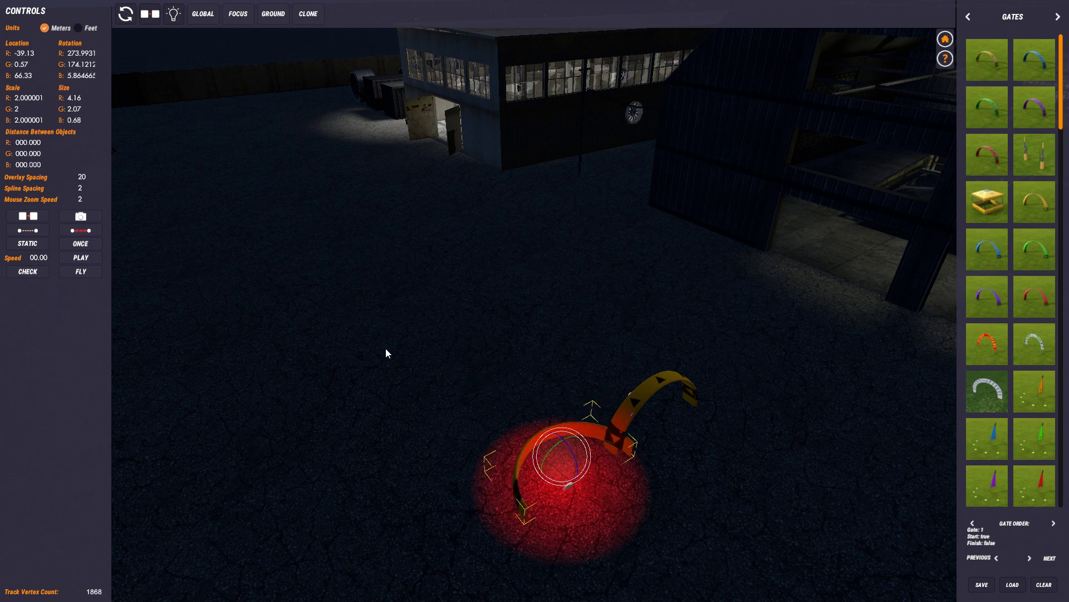
pyautogui.press('w')
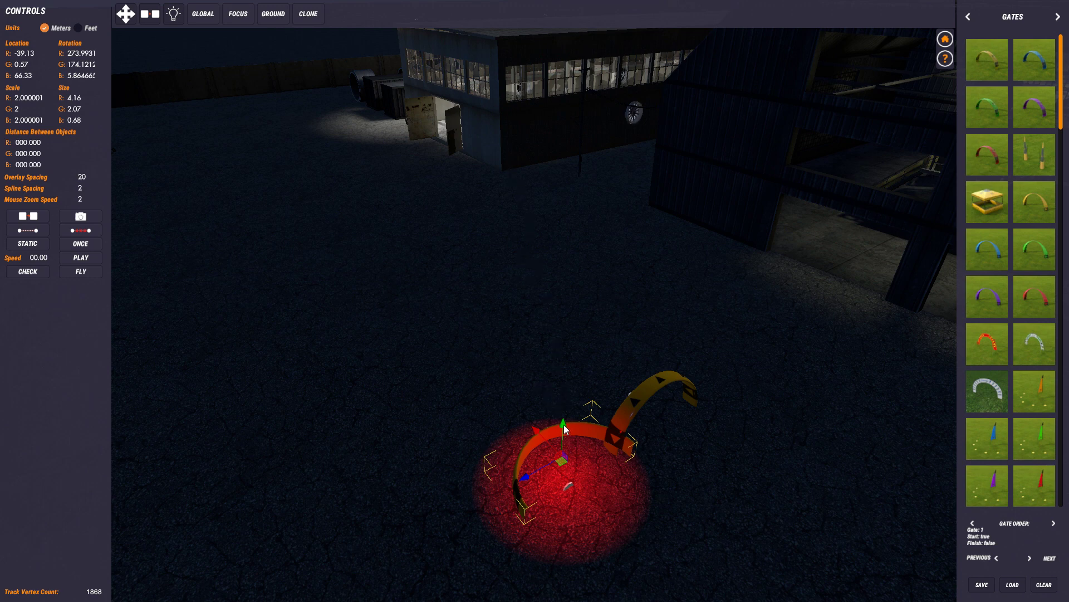
# - Lower the rotated red gate to height 0.07 and switch movement to local axes
pyautogui.click(513, 352)
pyautogui.click(552, 439)
pyautogui.moveTo(563, 421)
pyautogui.mouseDown()
pyautogui.moveTo(551, 206)
pyautogui.moveTo(580, 409)
pyautogui.moveTo(557, 209)
pyautogui.moveTo(594, 440)
pyautogui.moveTo(543, 261)
pyautogui.moveTo(562, 293)
pyautogui.moveTo(564, 436)
pyautogui.mouseUp()
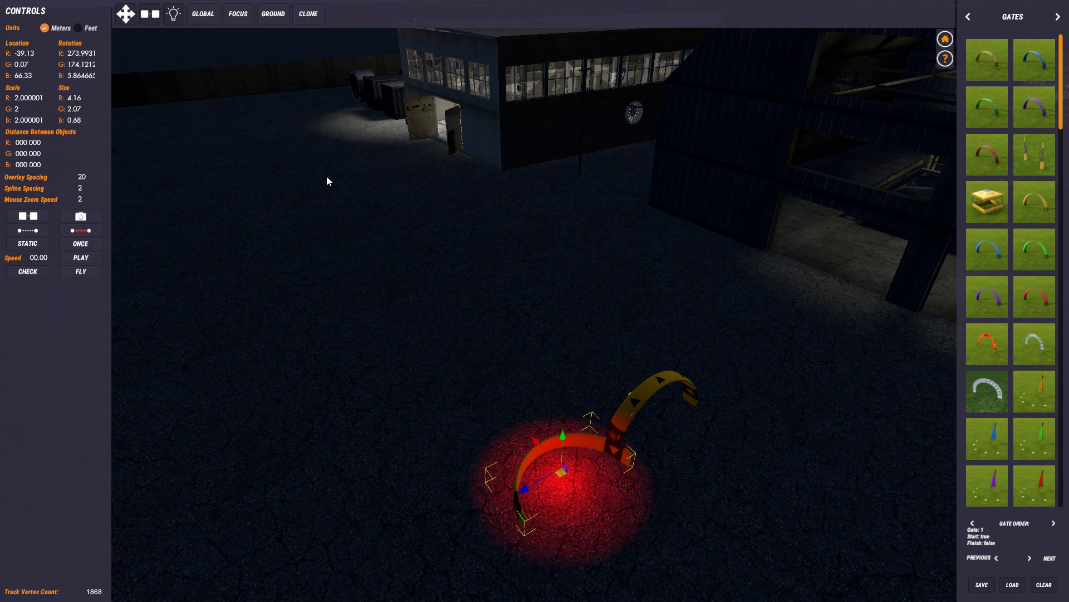
pyautogui.click(203, 16)
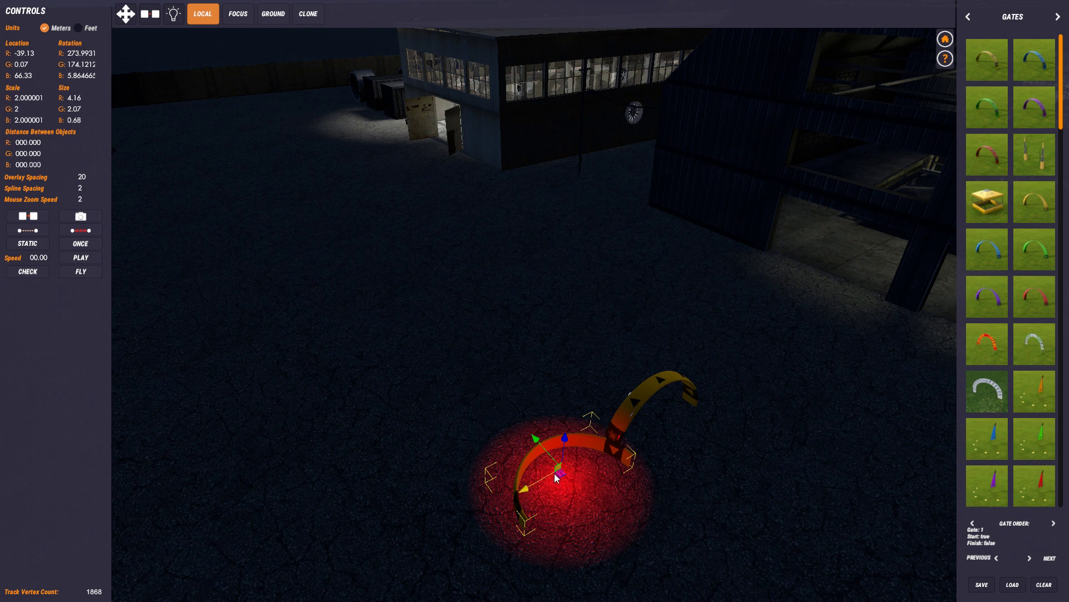
# - Slide the red gate along its local axes to -36.27, 1.18, 64.67, clear of the yellow gate
pyautogui.press('l')
pyautogui.moveTo(530, 477); pyautogui.dragTo(618, 391)
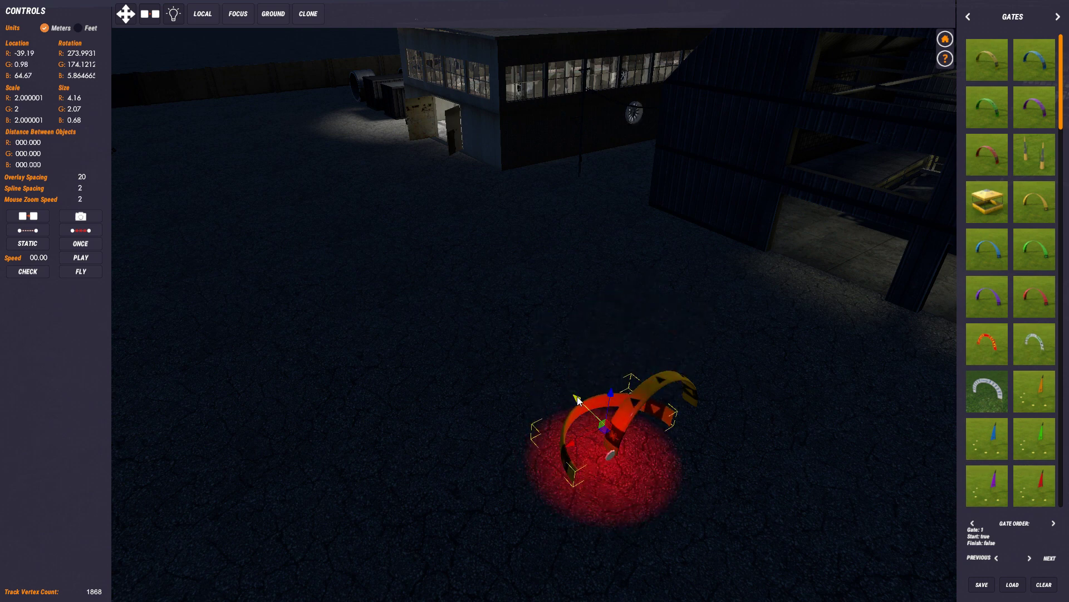
pyautogui.moveTo(578, 400); pyautogui.dragTo(465, 379)
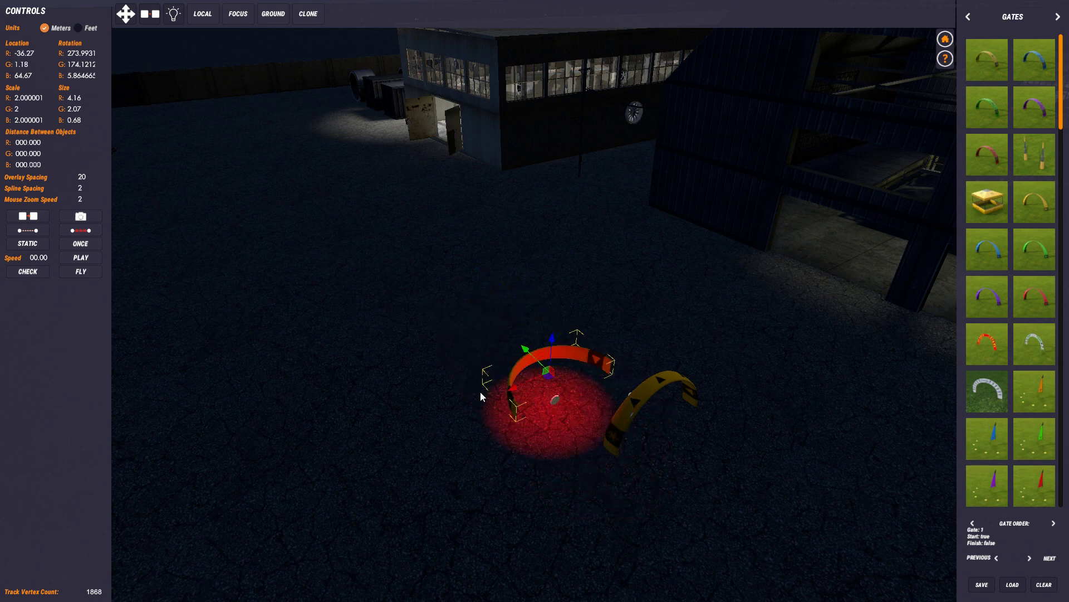
pyautogui.click(203, 14)
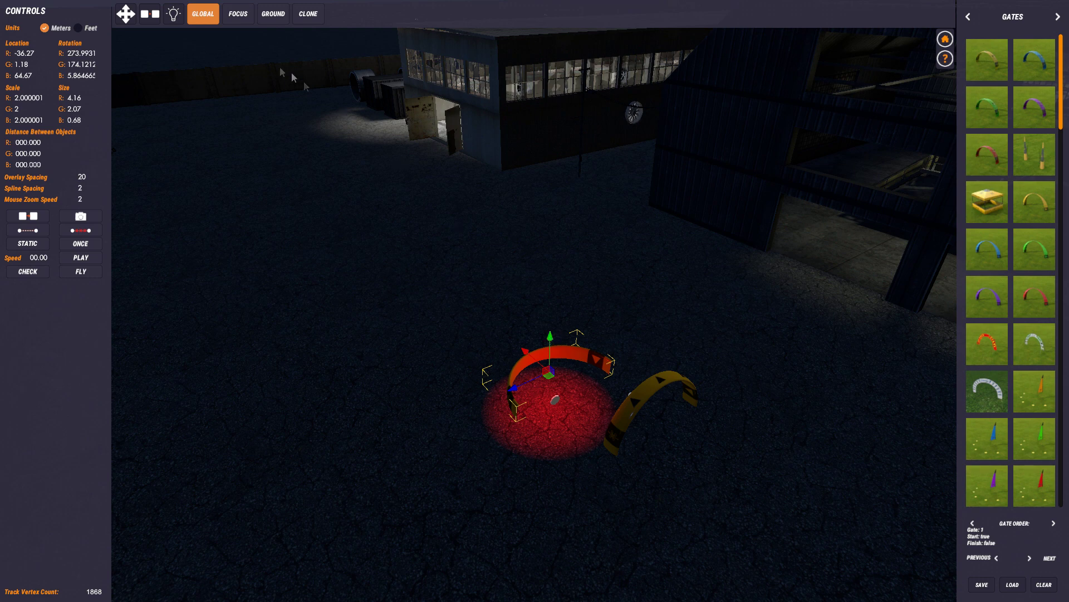
pyautogui.click(203, 16)
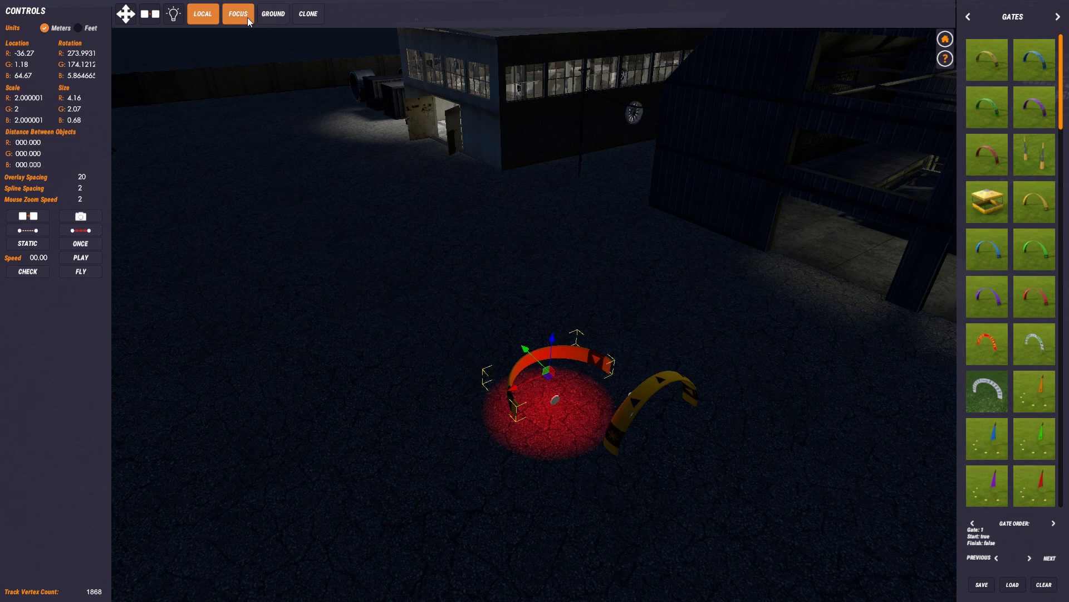
# - Focus on the yellow gate, lift it into the air, then snap it back onto the ground
pyautogui.click(652, 396)
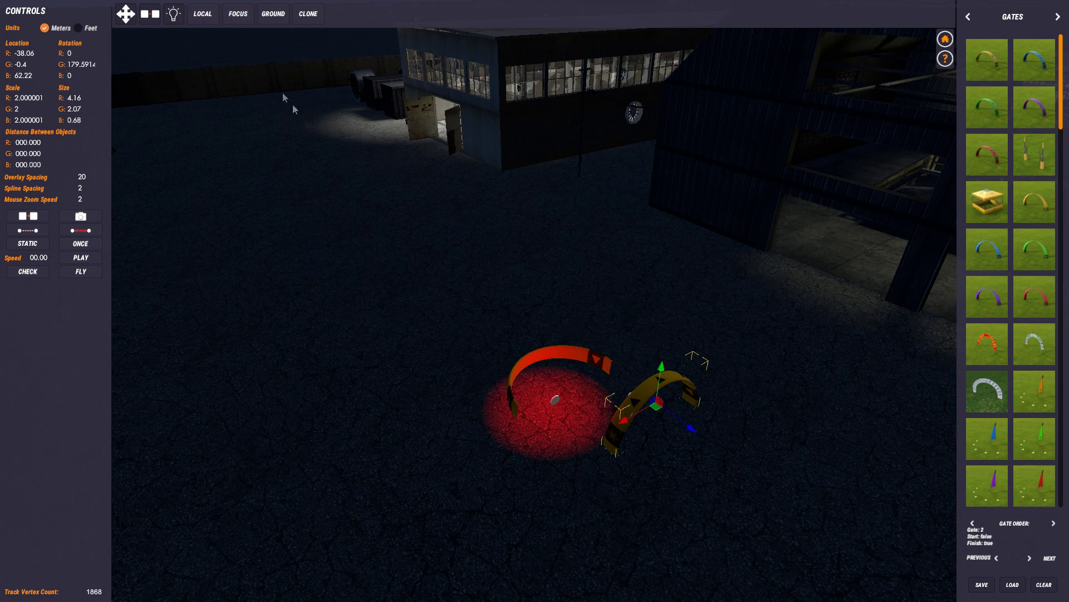
pyautogui.click(242, 14)
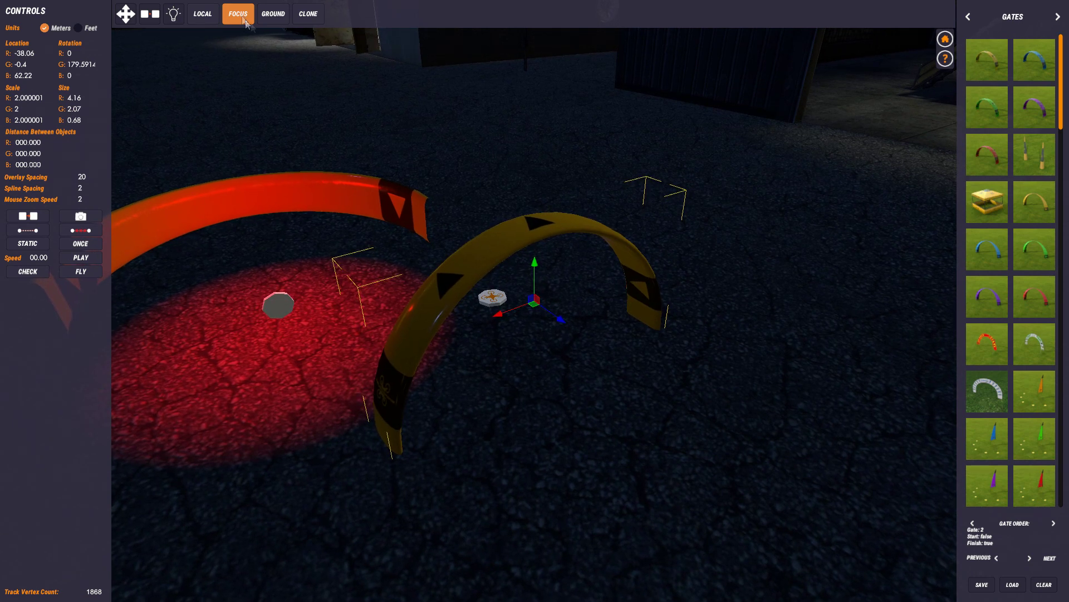
pyautogui.scroll(-6, 491, 202)
pyautogui.moveTo(507, 242); pyautogui.dragTo(515, 256, button='right')
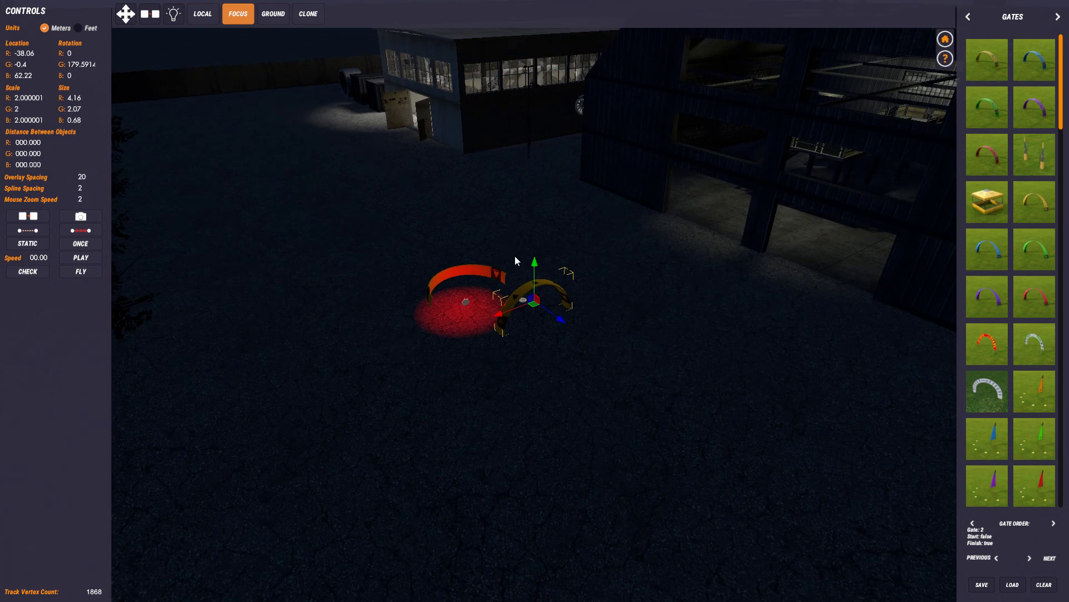
pyautogui.moveTo(536, 263); pyautogui.dragTo(538, 125)
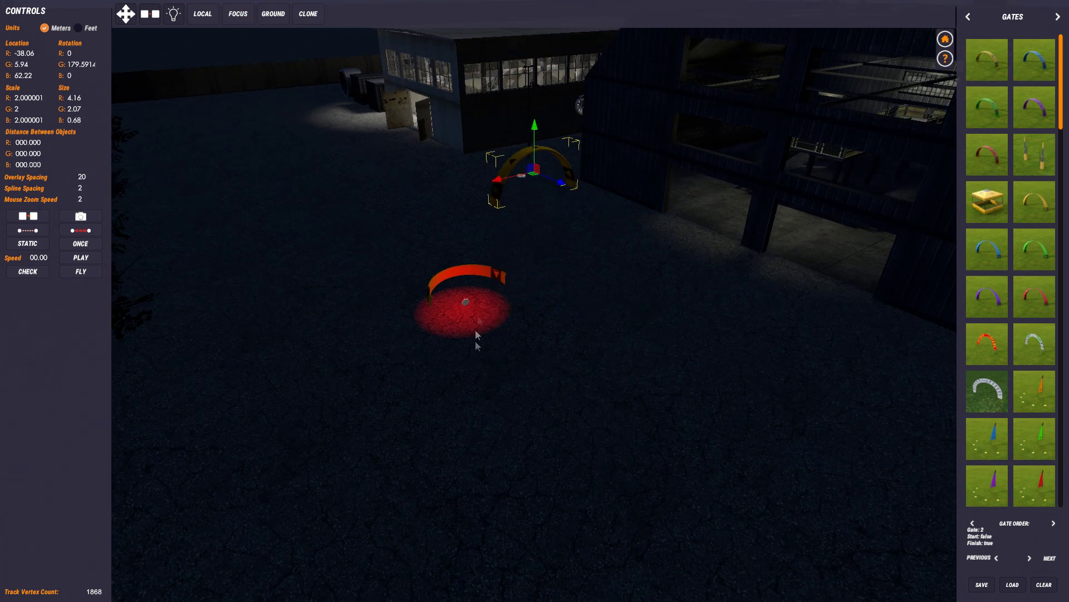
pyautogui.click(272, 14)
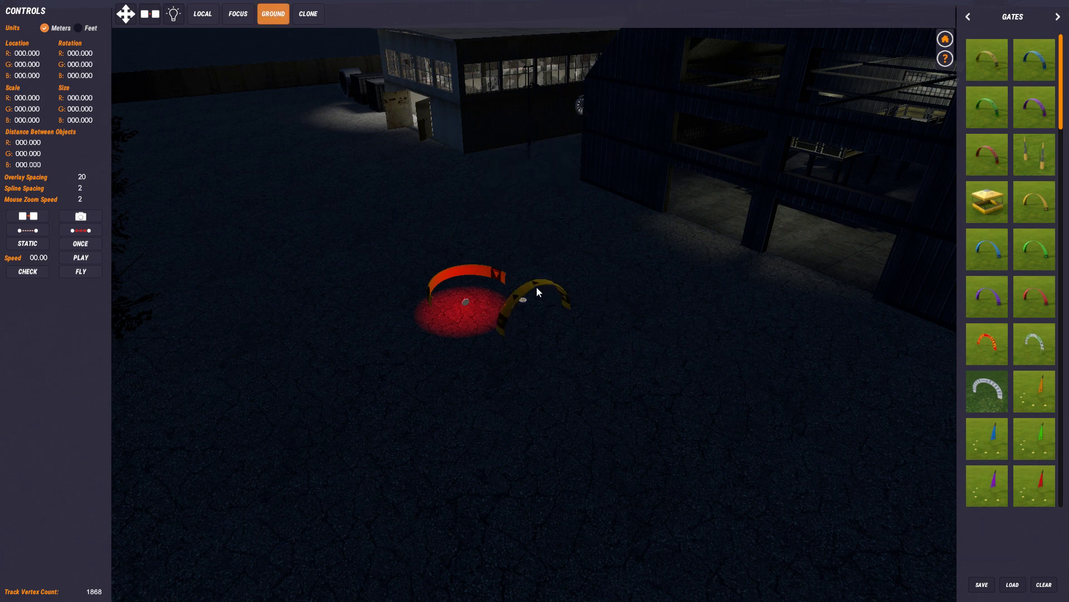
# - Delete the red gate and clone the yellow gate in place as finish gate 2
pyautogui.click(534, 283)
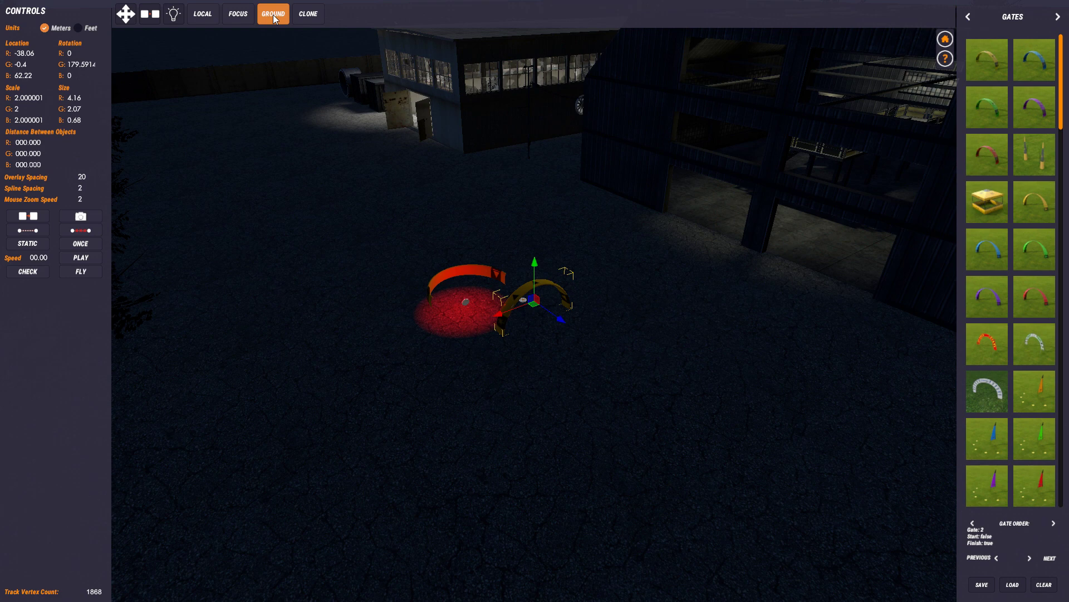
pyautogui.click(456, 272)
pyautogui.press('Delete')
pyautogui.click(528, 283)
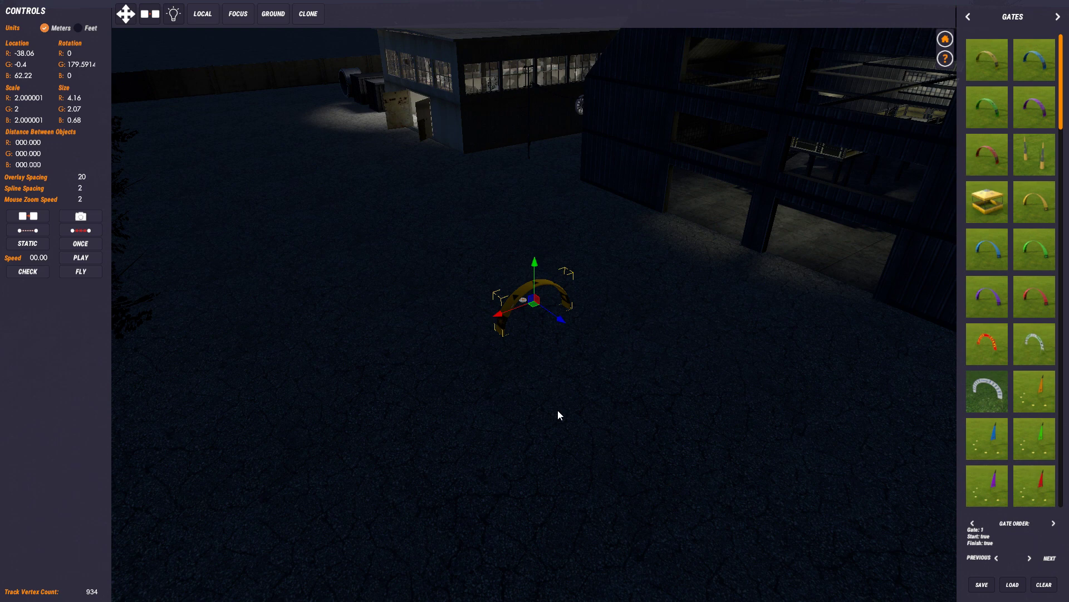
pyautogui.click(315, 15)
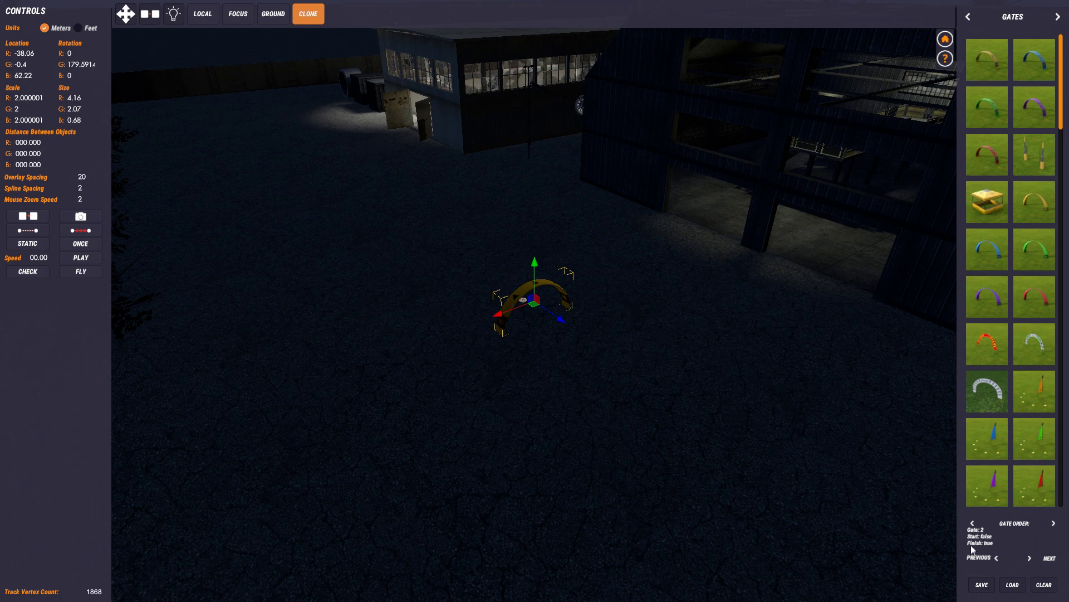
# - Drag the clone up the tarmac and add a third gate at -20.38, -0.4, 62.34
pyautogui.moveTo(563, 320); pyautogui.dragTo(446, 261)
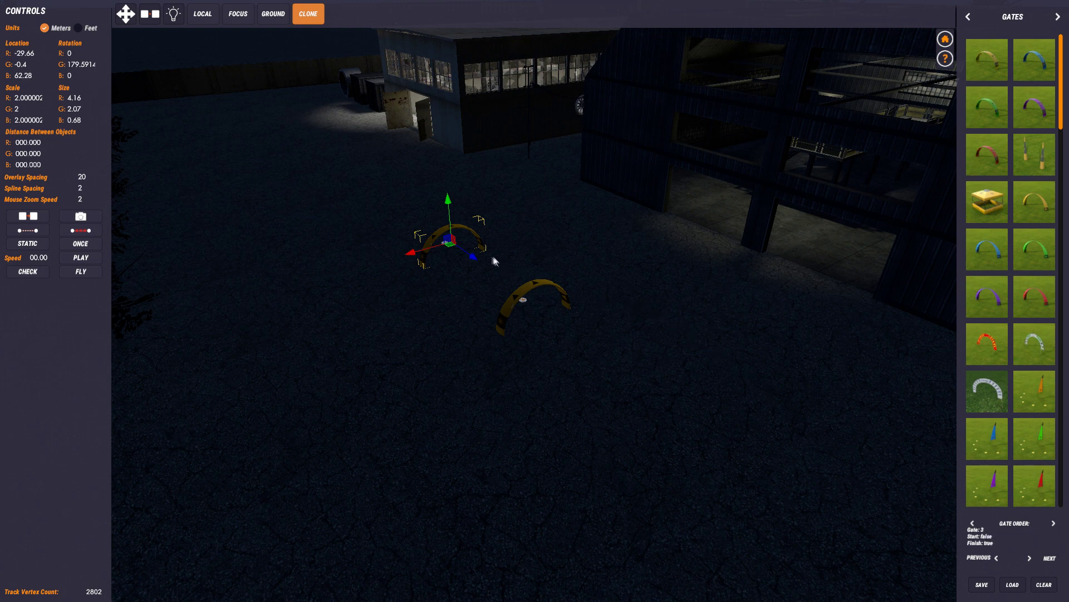
pyautogui.click(473, 258)
pyautogui.moveTo(473, 257); pyautogui.dragTo(412, 238)
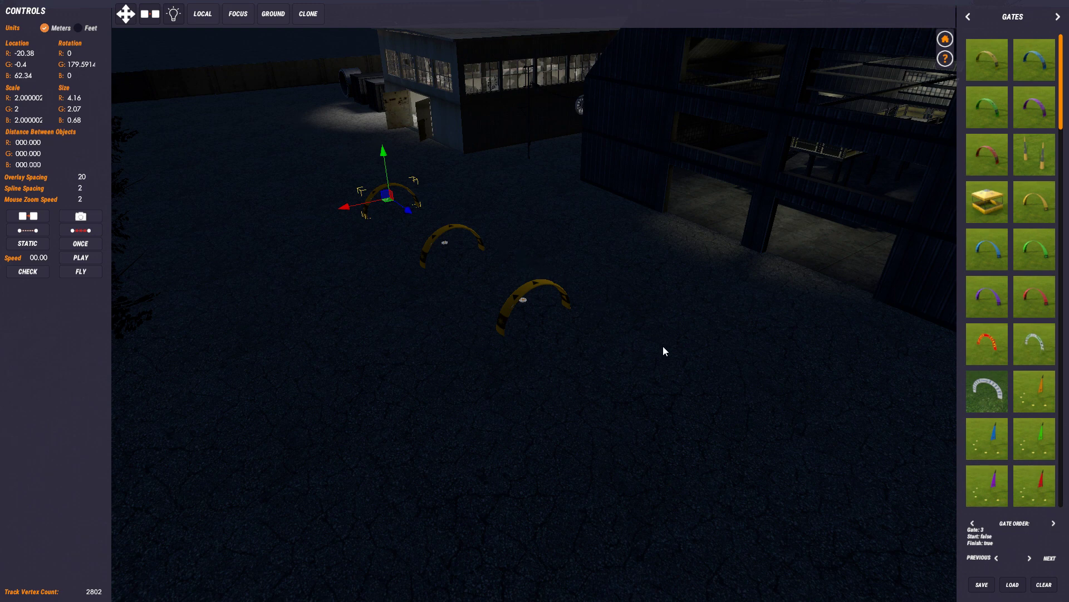
# - Page through the object categories to the NEON gates library
pyautogui.click(1060, 19)
pyautogui.click(1060, 19)
pyautogui.click(1060, 18)
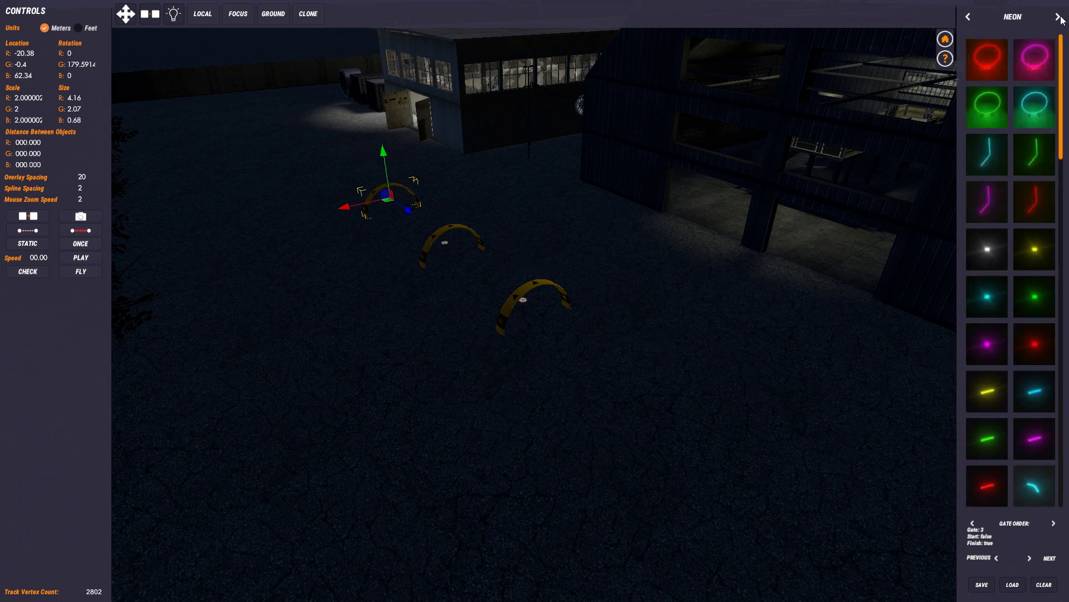